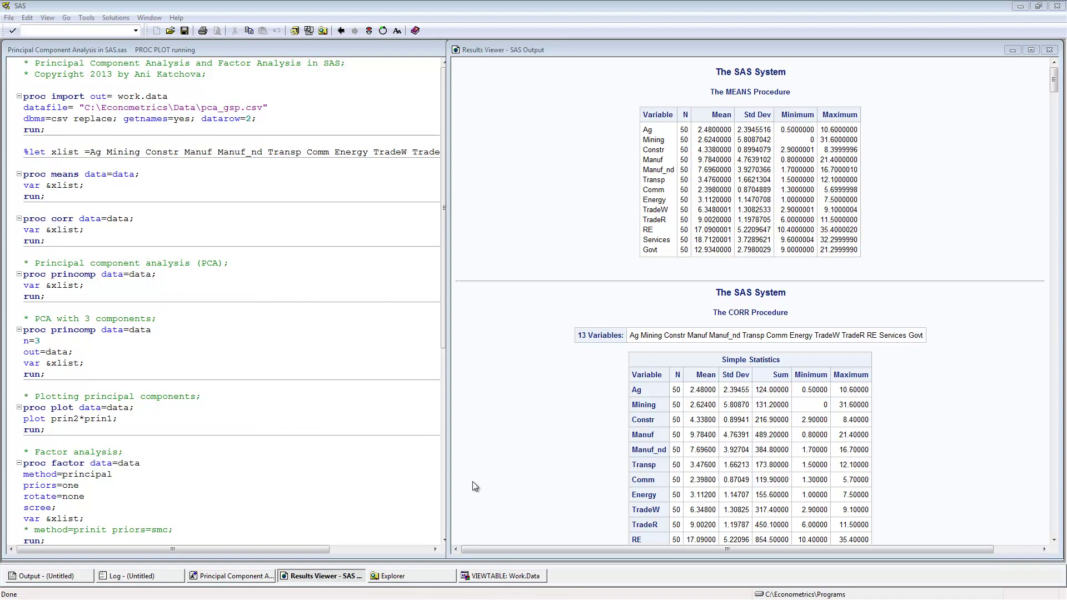
# Step: Open the Work.Data table to inspect the state-level sector variables, and minimise it when done
pyautogui.click(517, 576)
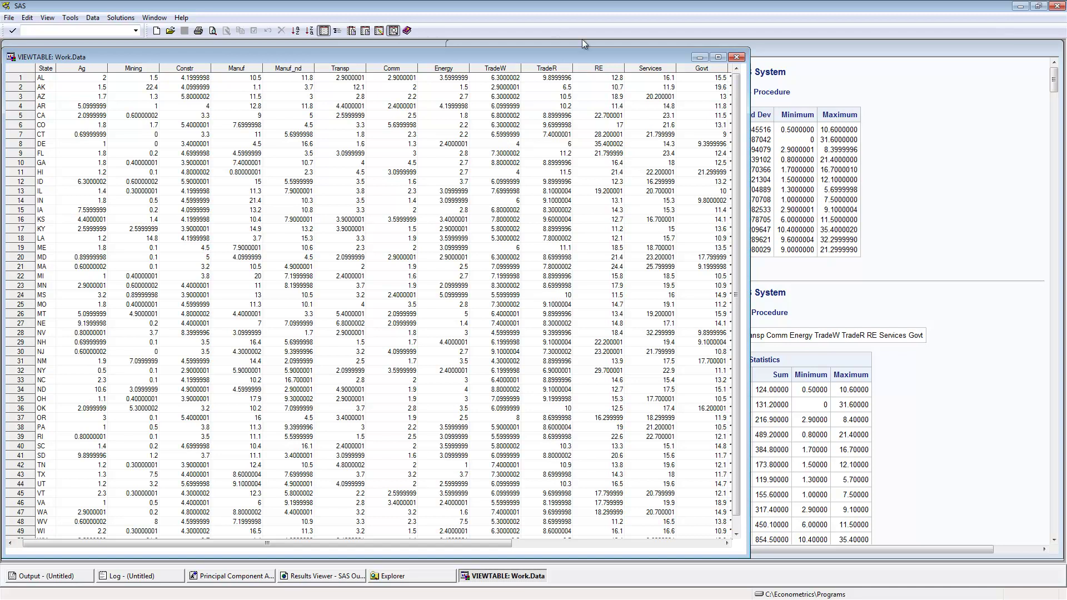
pyautogui.click(700, 57)
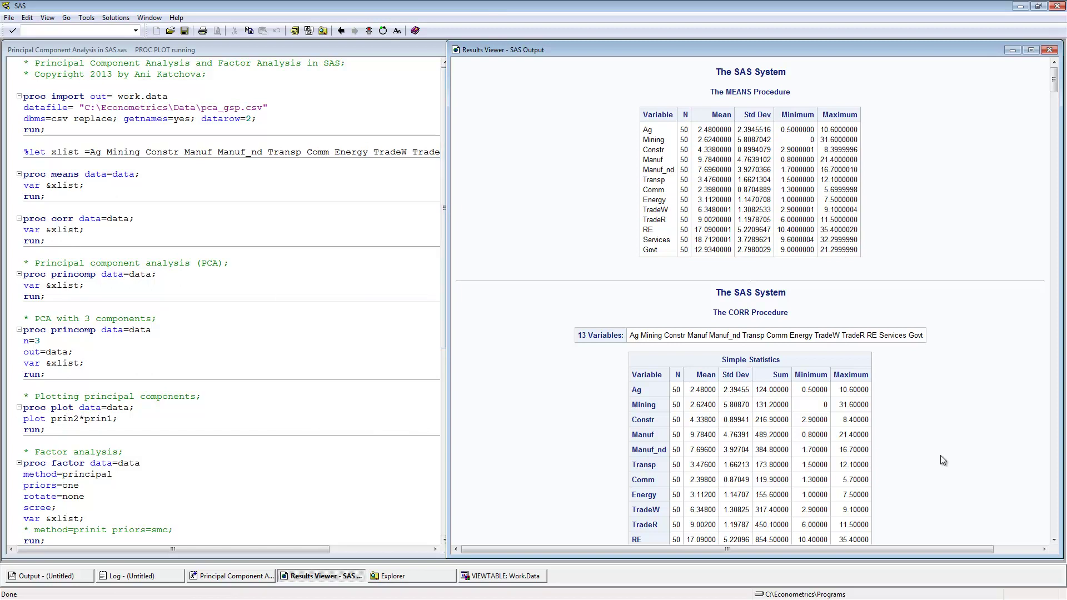
# Step: Examine the simple statistics and the Pearson correlation coefficients of the 13 variables in the CORR output
pyautogui.scroll(-5, 1055, 543)
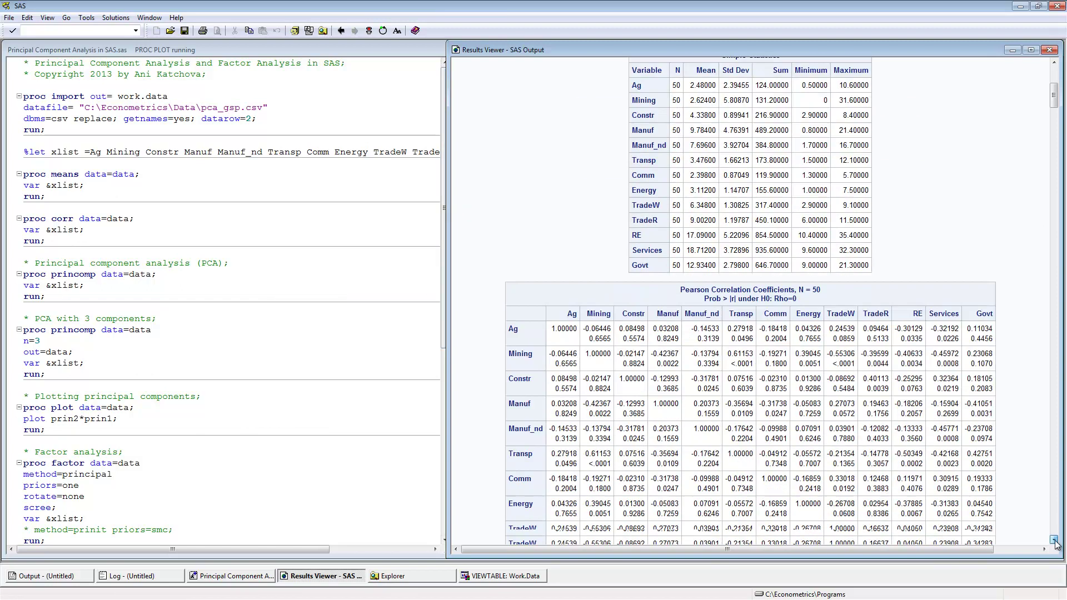
pyautogui.scroll(-8, 1057, 543)
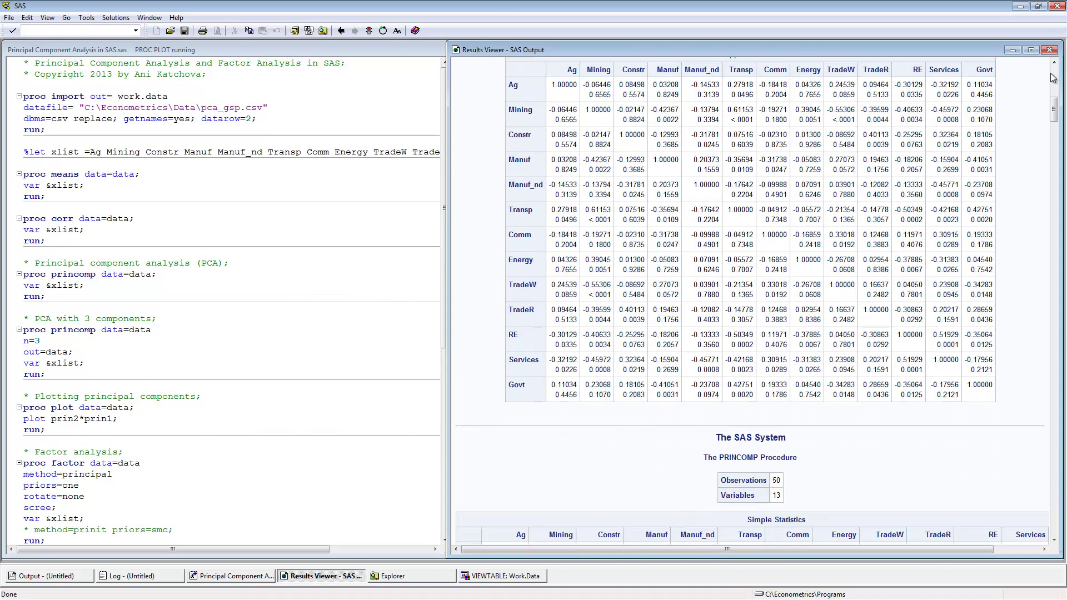
pyautogui.scroll(2, 1054, 64)
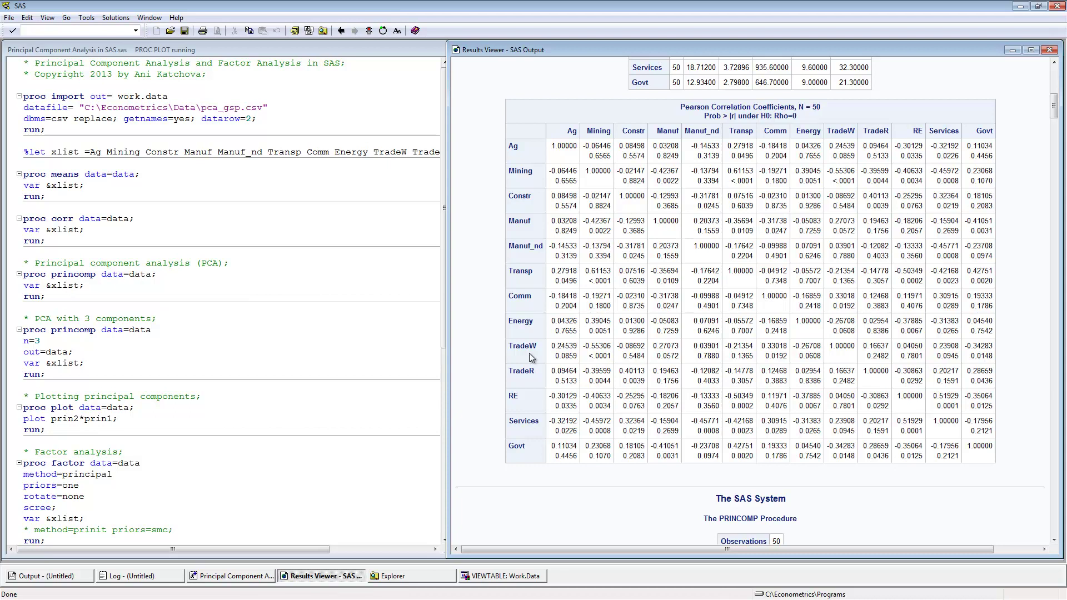
# Step: Review the first PRINCOMP output, covering the correlation matrix, eigenvalues, eigenvectors and scree plot
pyautogui.moveTo(1055, 542); pyautogui.dragTo(1054, 542)
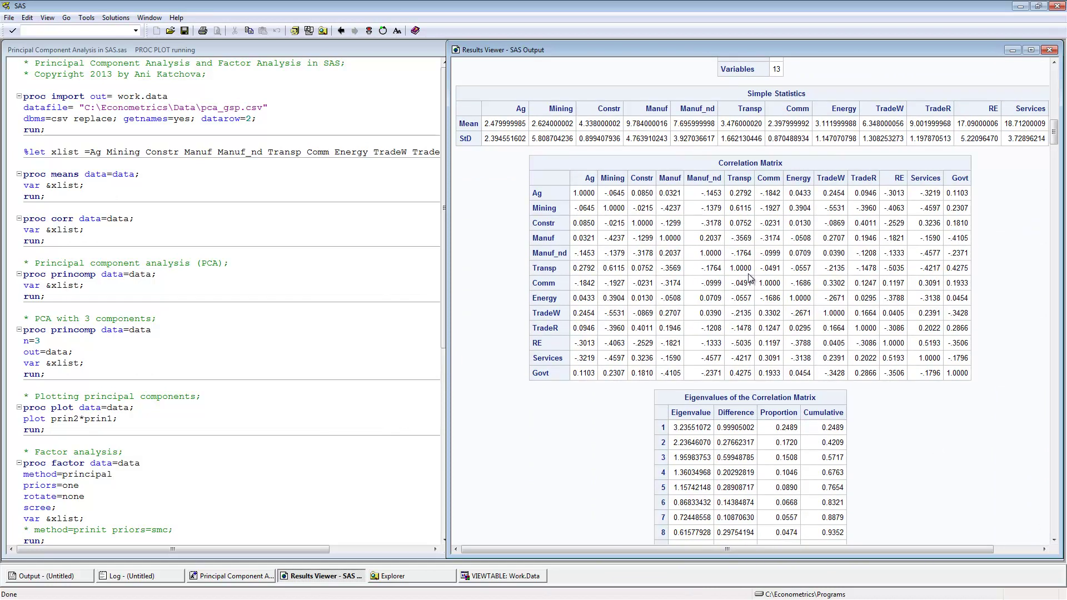
pyautogui.scroll(-5, 1058, 547)
pyautogui.scroll(-1, 1058, 546)
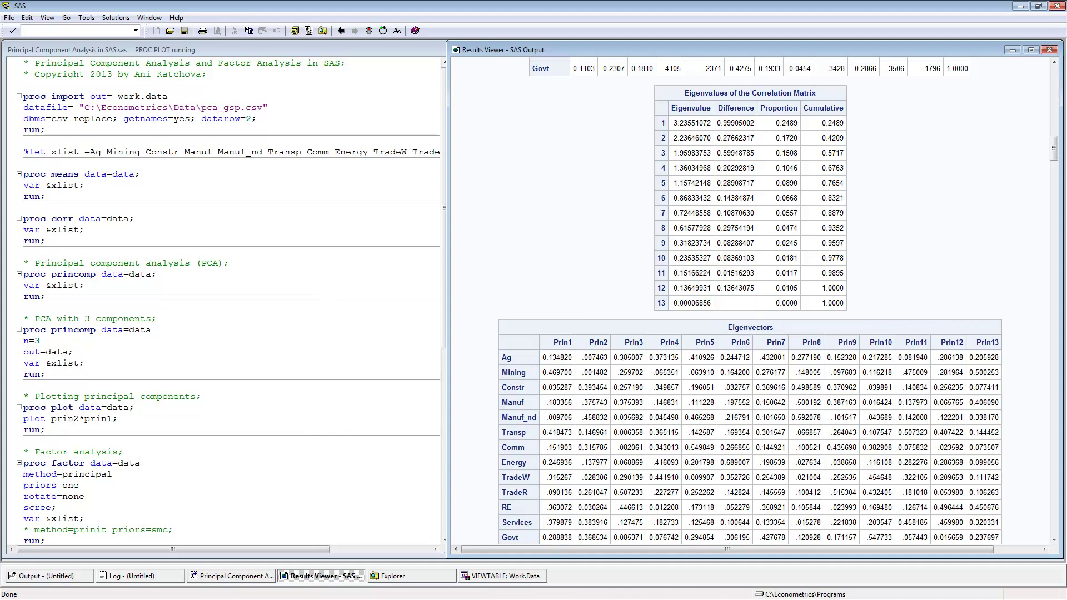
pyautogui.moveTo(1054, 139); pyautogui.dragTo(1054, 159)
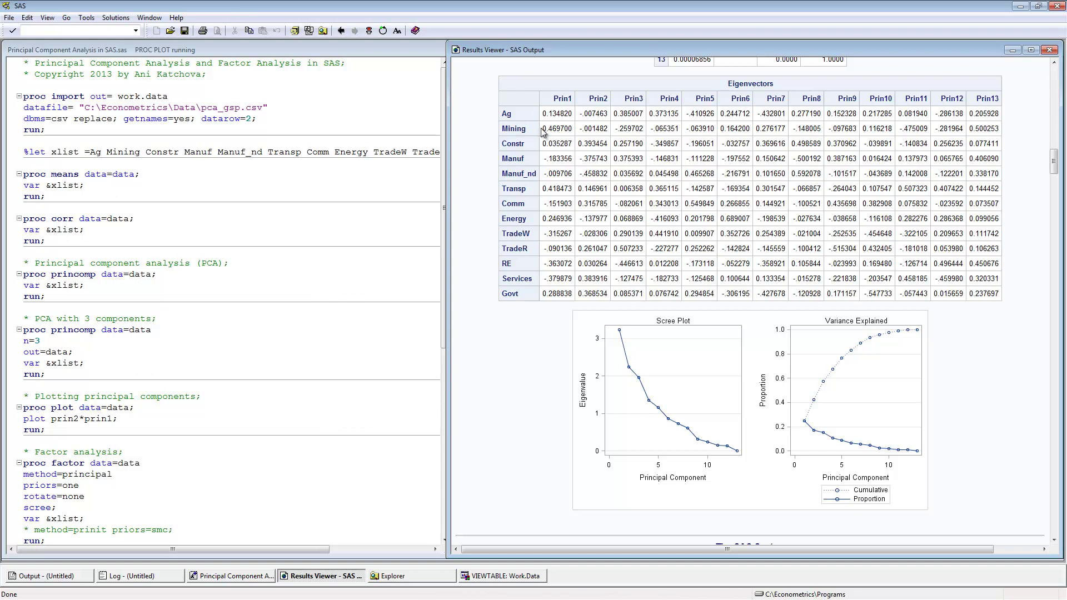
# Step: Highlight the Prin1 eigenvector values for Mining, Transp and Energy
pyautogui.moveTo(542, 129); pyautogui.dragTo(573, 130)
pyautogui.doubleClick(546, 189)
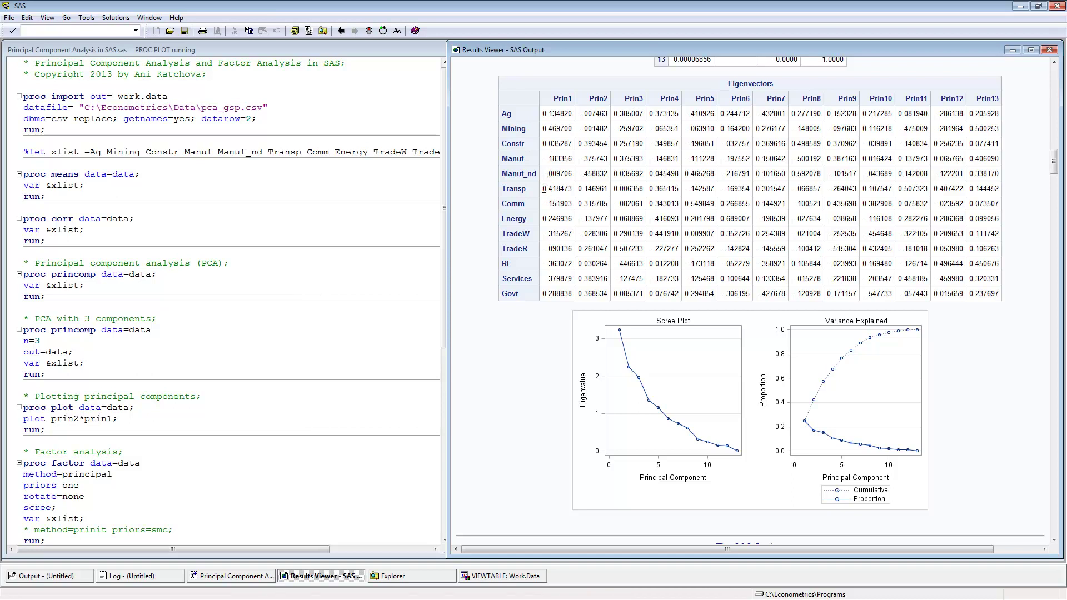
pyautogui.doubleClick(545, 218)
# Step: Highlight the n=3 option in the three-component PCA code and examine its eigenvalues, eigenvectors, scree plot and the prin2*prin1 plot
pyautogui.moveTo(1056, 167); pyautogui.dragTo(1058, 167)
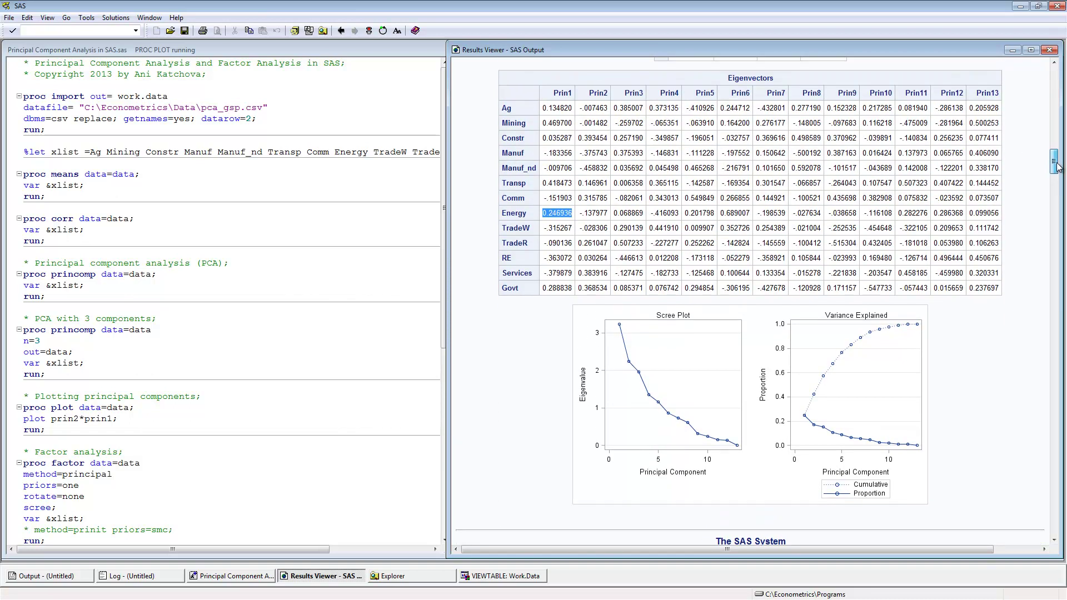
pyautogui.moveTo(1058, 167); pyautogui.dragTo(1059, 194)
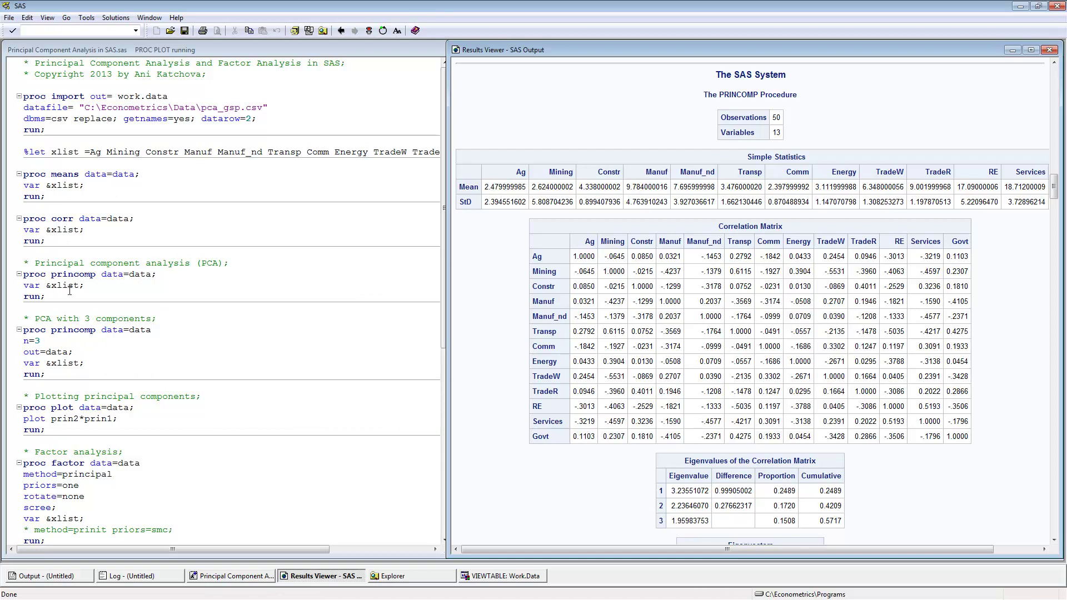
pyautogui.moveTo(46, 341); pyautogui.dragTo(23, 340)
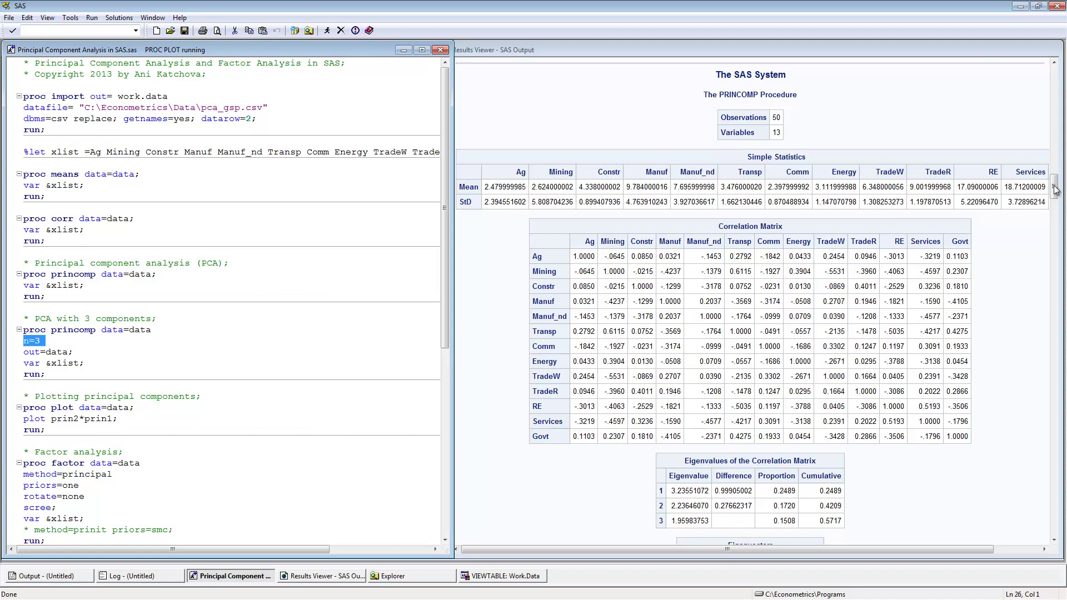
pyautogui.moveTo(1054, 189); pyautogui.dragTo(1055, 192)
pyautogui.scroll(-6, 1055, 192)
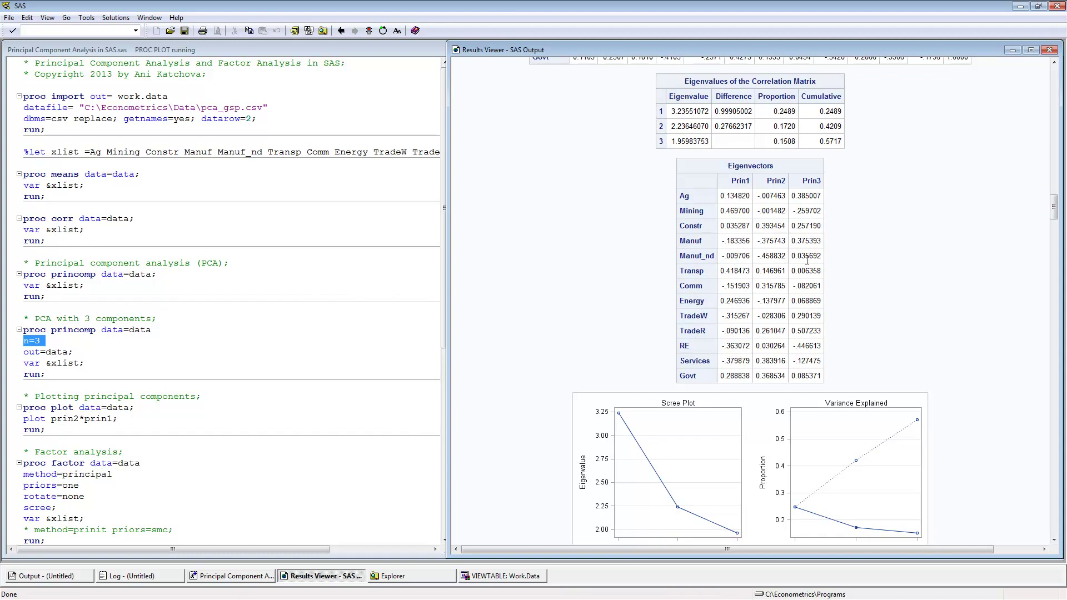
pyautogui.moveTo(1054, 211); pyautogui.dragTo(1055, 216)
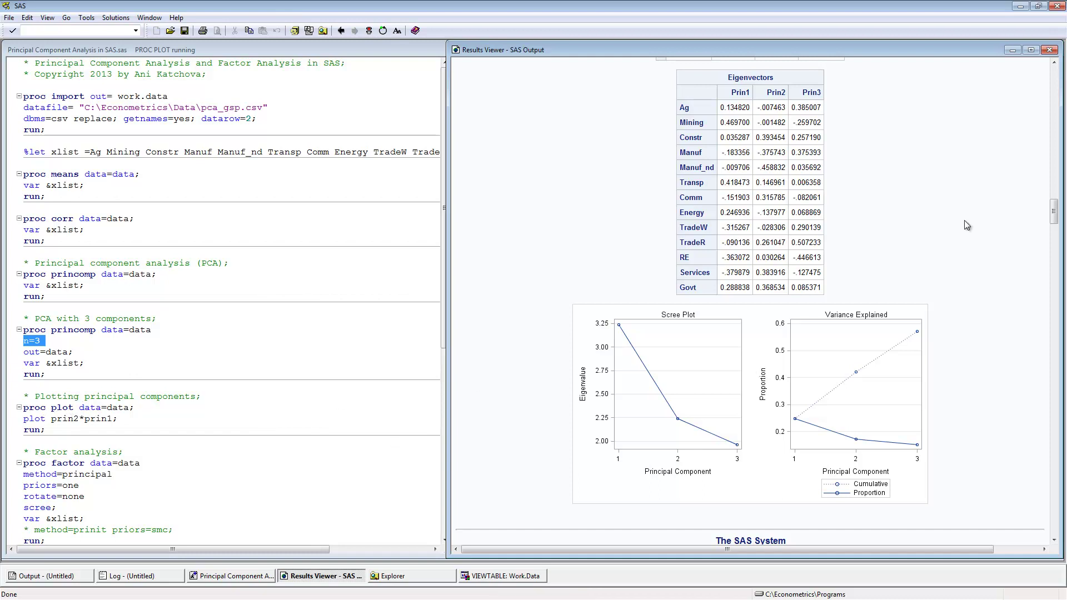
pyautogui.moveTo(1054, 212); pyautogui.dragTo(1057, 243)
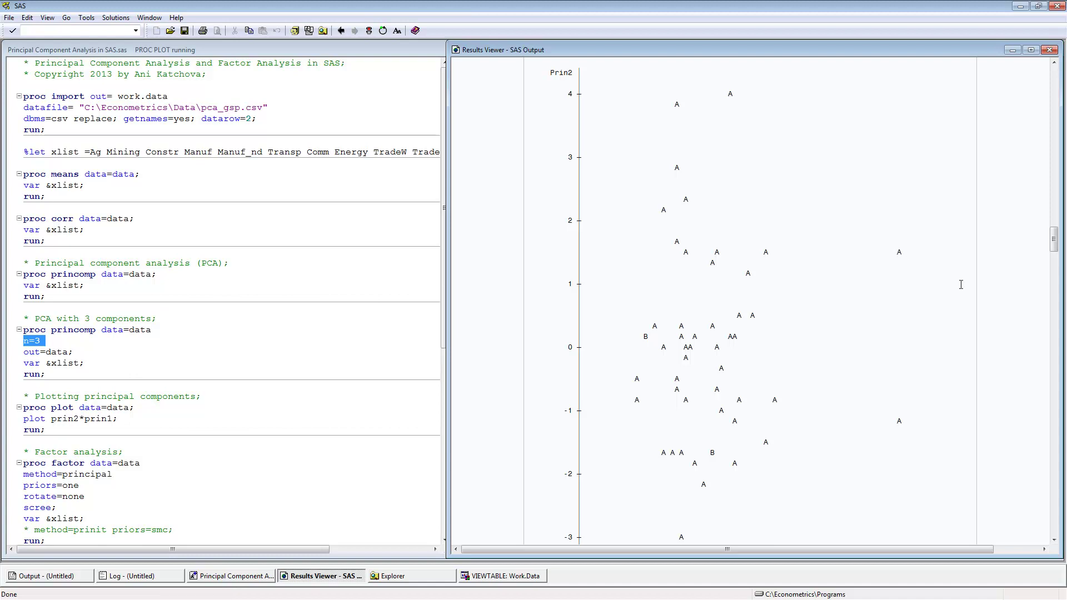
# Step: Examine the first factor analysis code and its eigenvalues, scree plot, factor pattern and communality estimates
pyautogui.moveTo(1054, 248); pyautogui.dragTo(1057, 276)
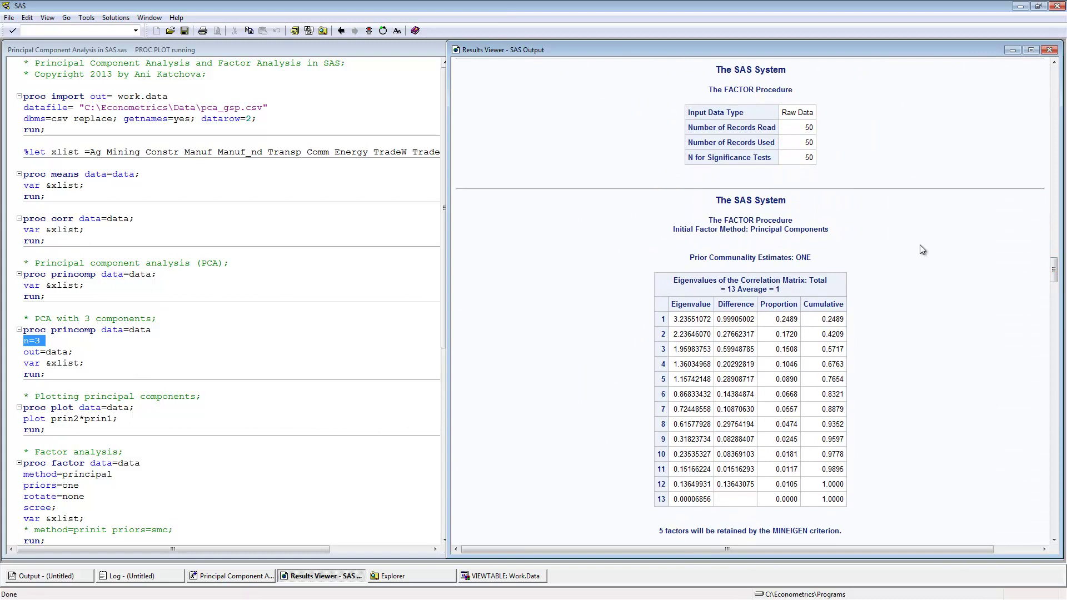
pyautogui.click(396, 430)
pyautogui.moveTo(451, 332); pyautogui.dragTo(469, 505)
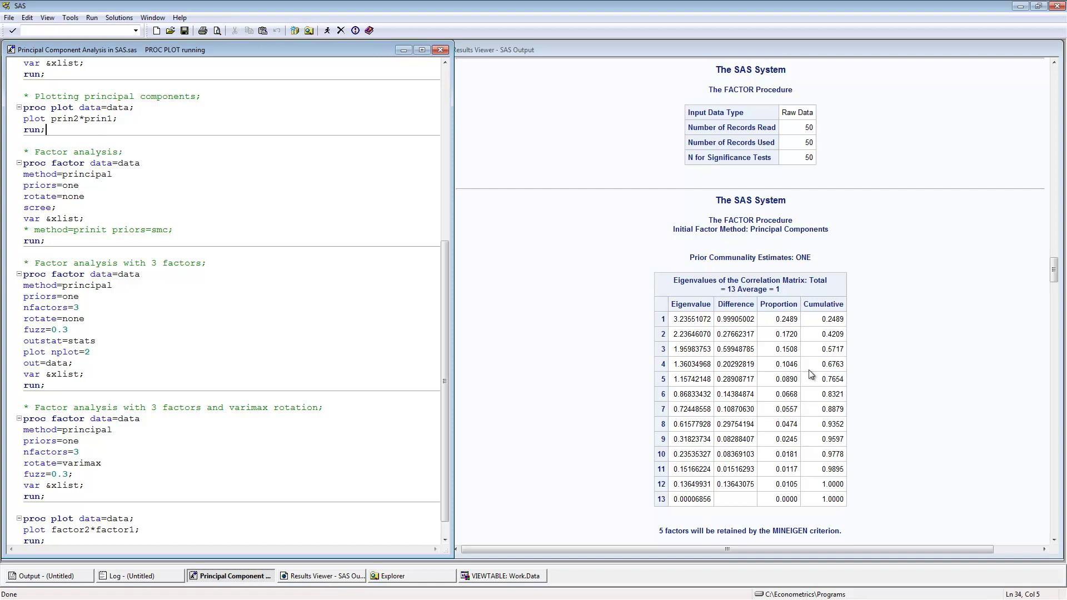
pyautogui.moveTo(1053, 270); pyautogui.dragTo(1048, 297)
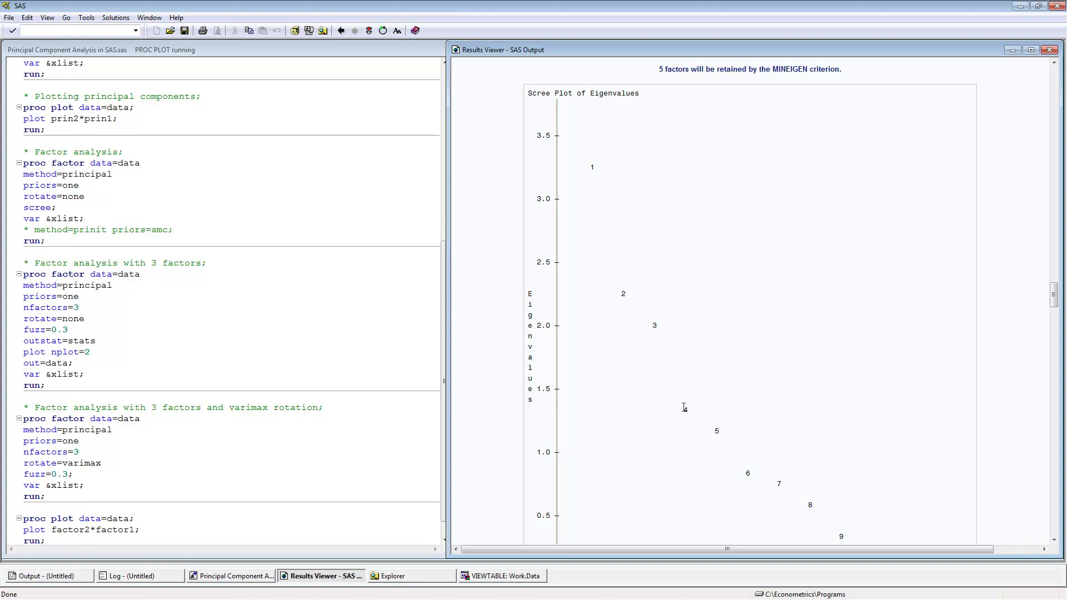
pyautogui.moveTo(1055, 288); pyautogui.dragTo(1058, 322)
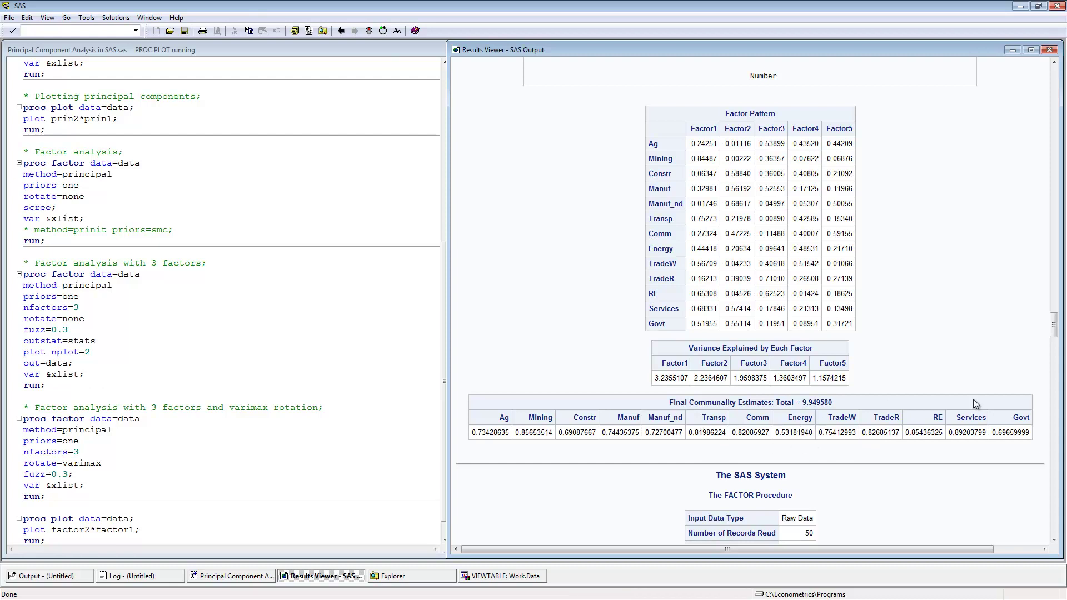
# Step: Highlight the nfactors=3 and fuzz=0.3 options in the unrotated three-factor analysis code
pyautogui.moveTo(1055, 331); pyautogui.dragTo(1056, 353)
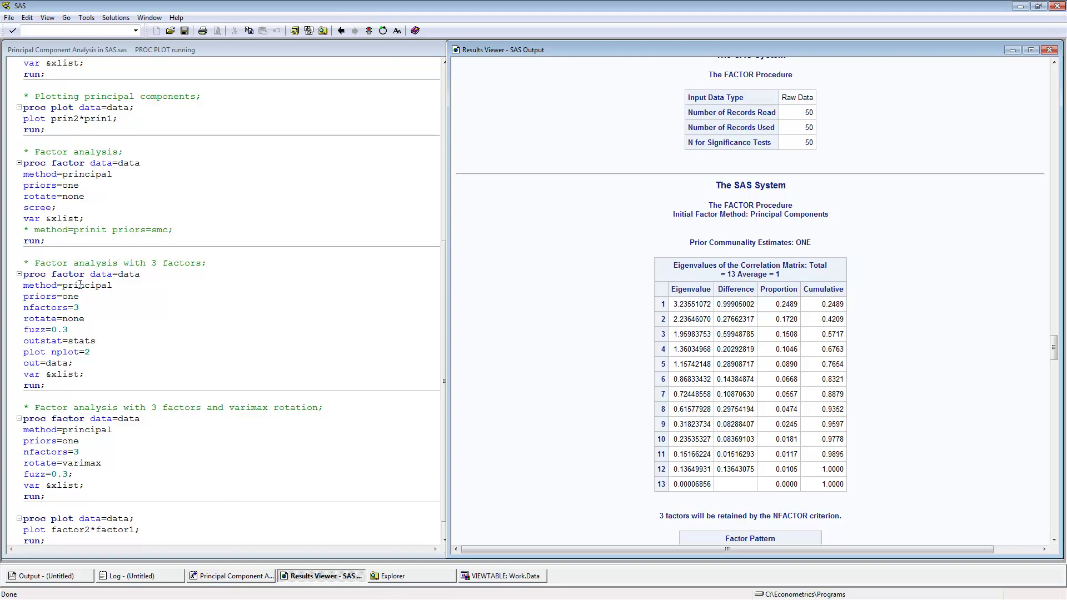
pyautogui.moveTo(84, 309); pyautogui.dragTo(19, 309)
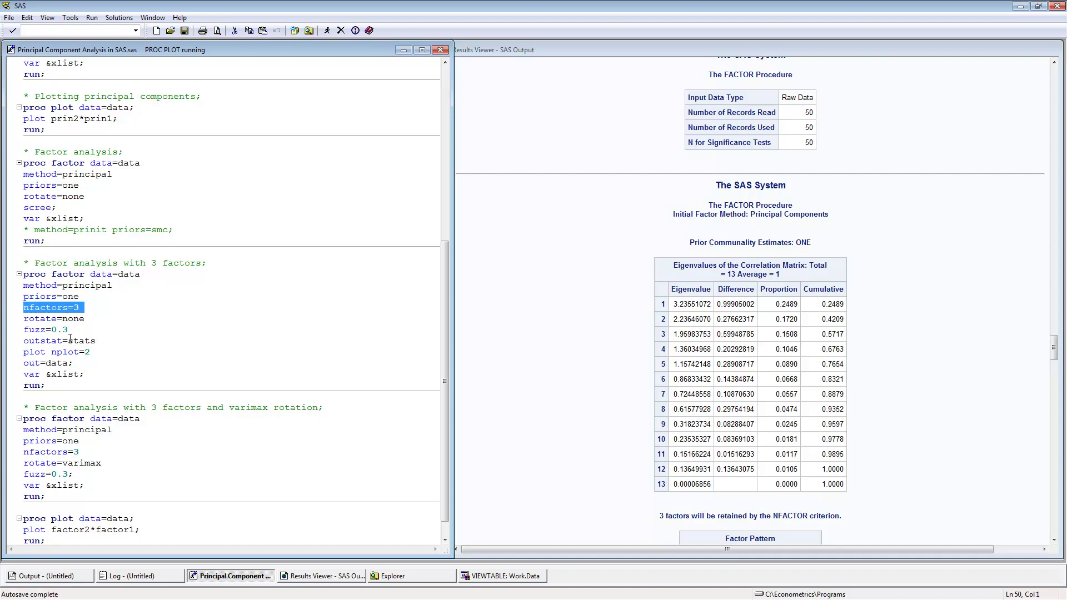
pyautogui.moveTo(73, 331); pyautogui.dragTo(23, 331)
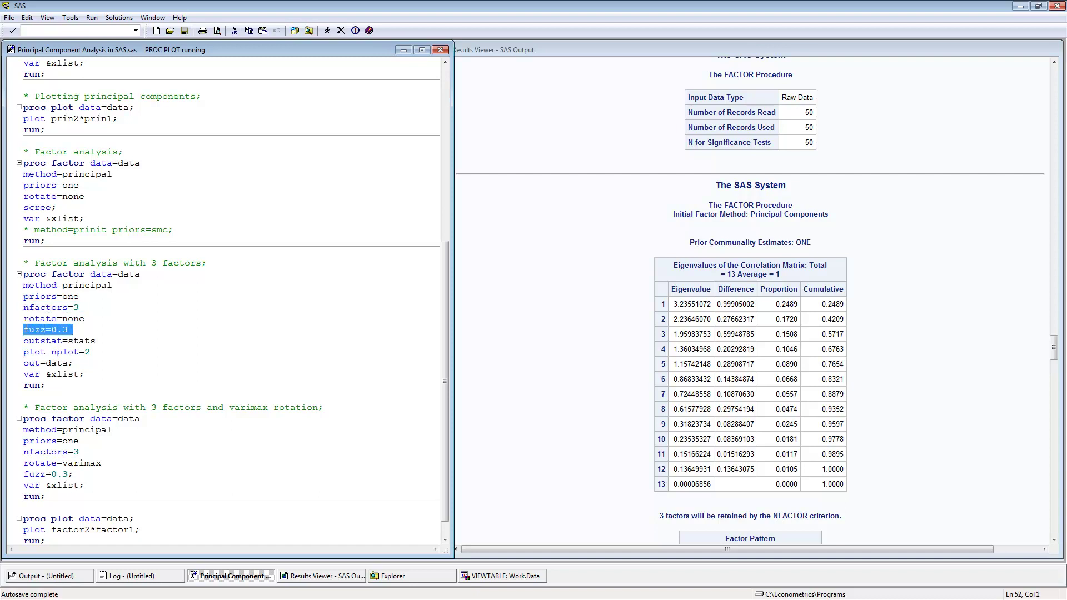
pyautogui.click(74, 330)
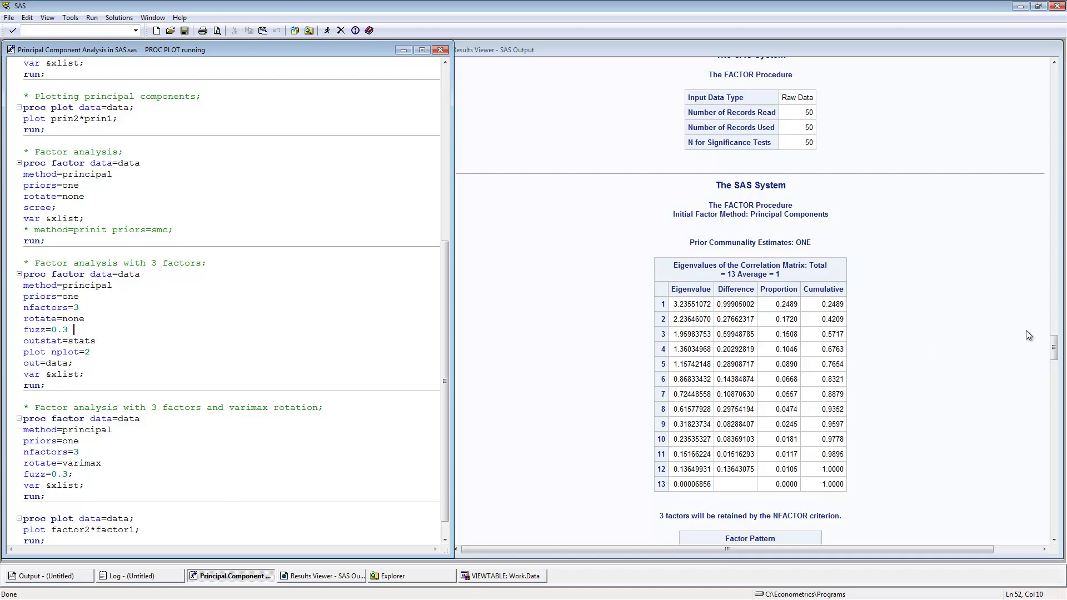
# Step: Review the three-factor pattern, explained variance, communality estimates and standardized scoring coefficients
pyautogui.moveTo(1054, 348); pyautogui.dragTo(1056, 373)
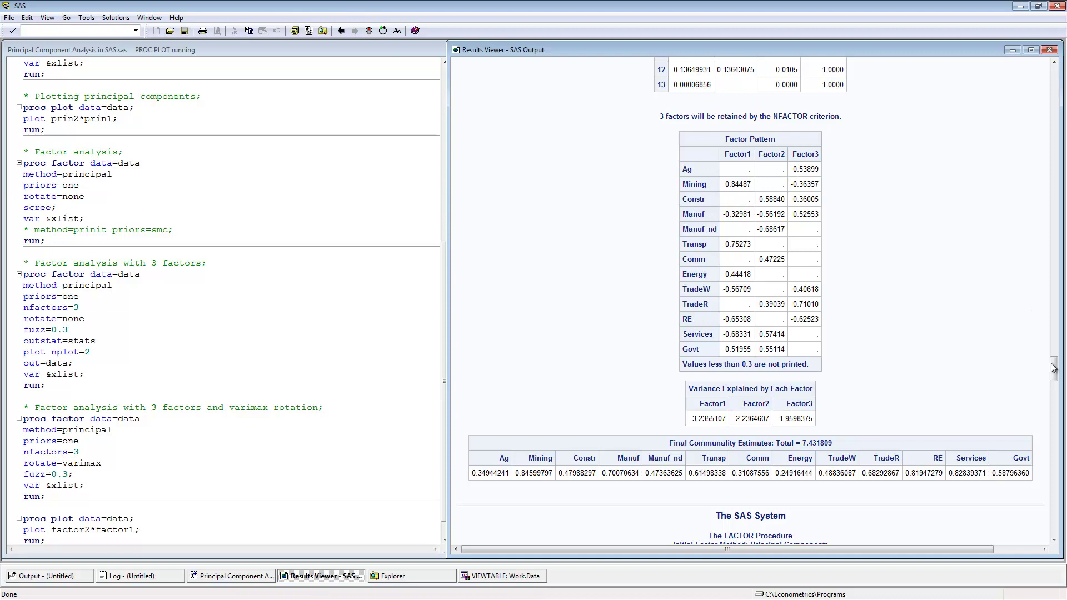
pyautogui.moveTo(1056, 378); pyautogui.dragTo(1056, 401)
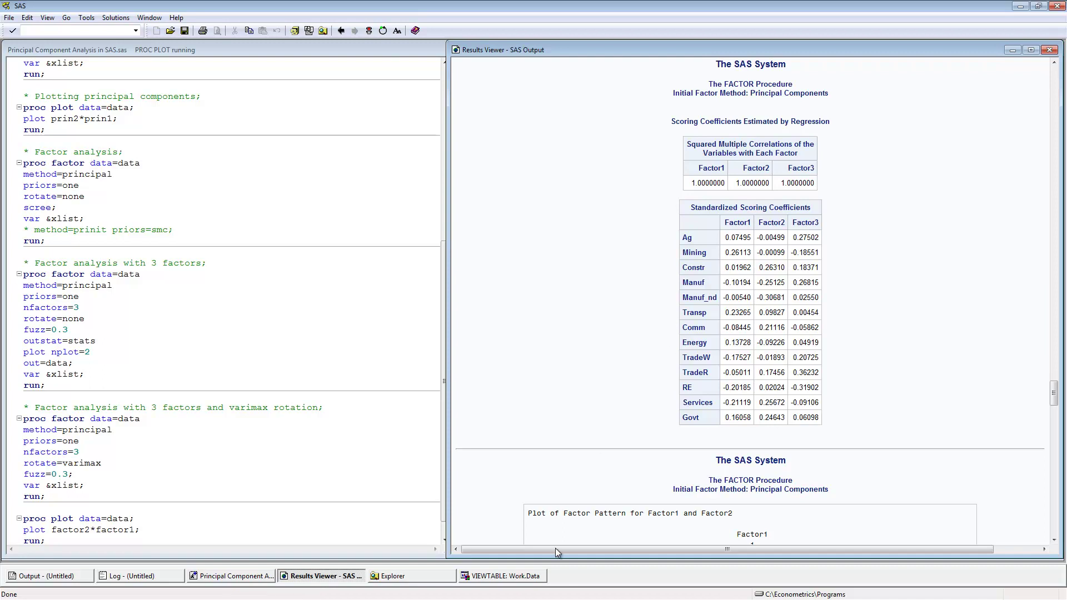
# Step: Inspect the Prin1–Prin3 and Factor1–Factor3 score columns in the Work.Data table, and minimise the table
pyautogui.click(531, 579)
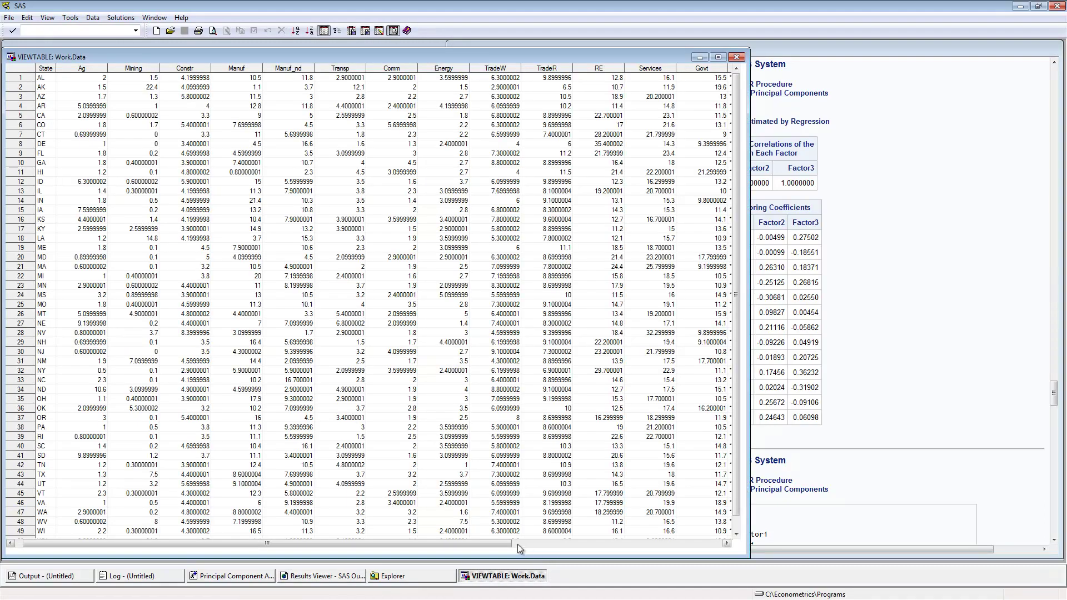
pyautogui.moveTo(493, 542); pyautogui.dragTo(705, 562)
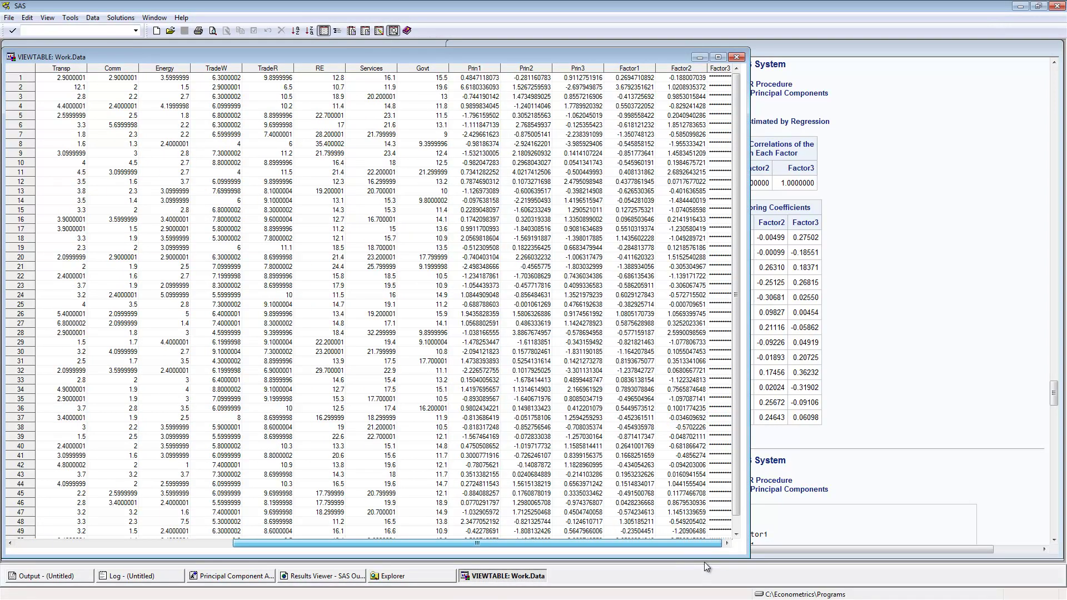
pyautogui.click(727, 543)
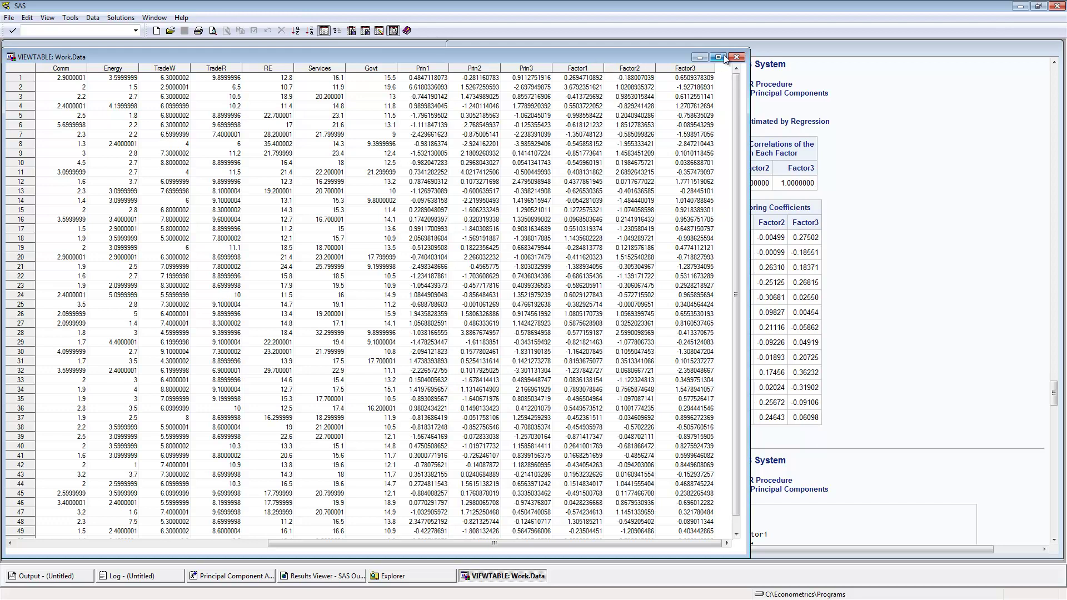
pyautogui.click(700, 57)
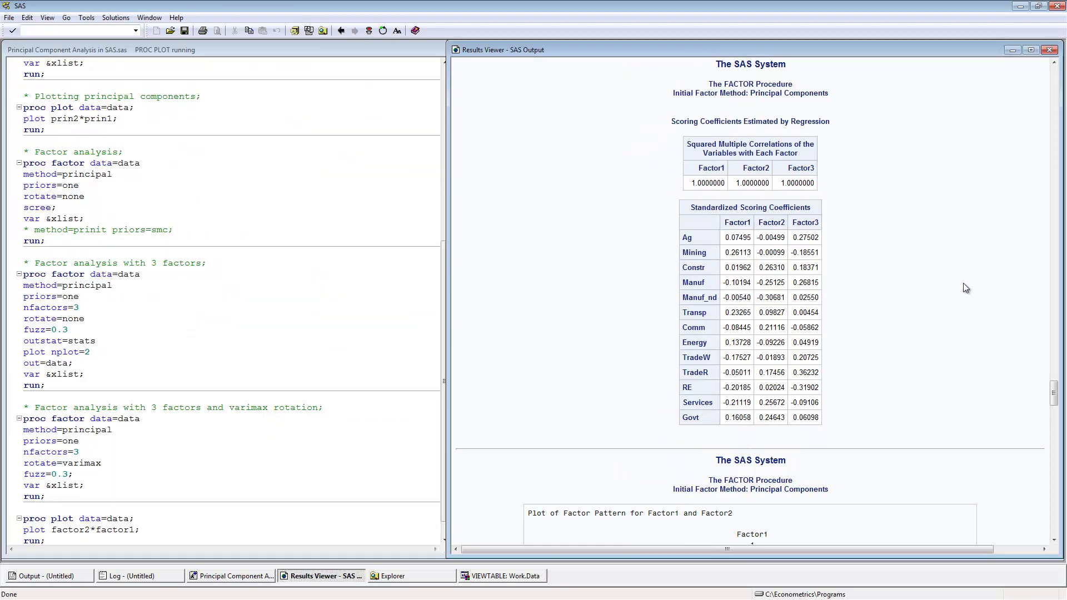
# Step: Compare the Factor1 and Factor2 pattern plot with the loadings in the three-factor pattern table
pyautogui.moveTo(1054, 394); pyautogui.dragTo(1060, 419)
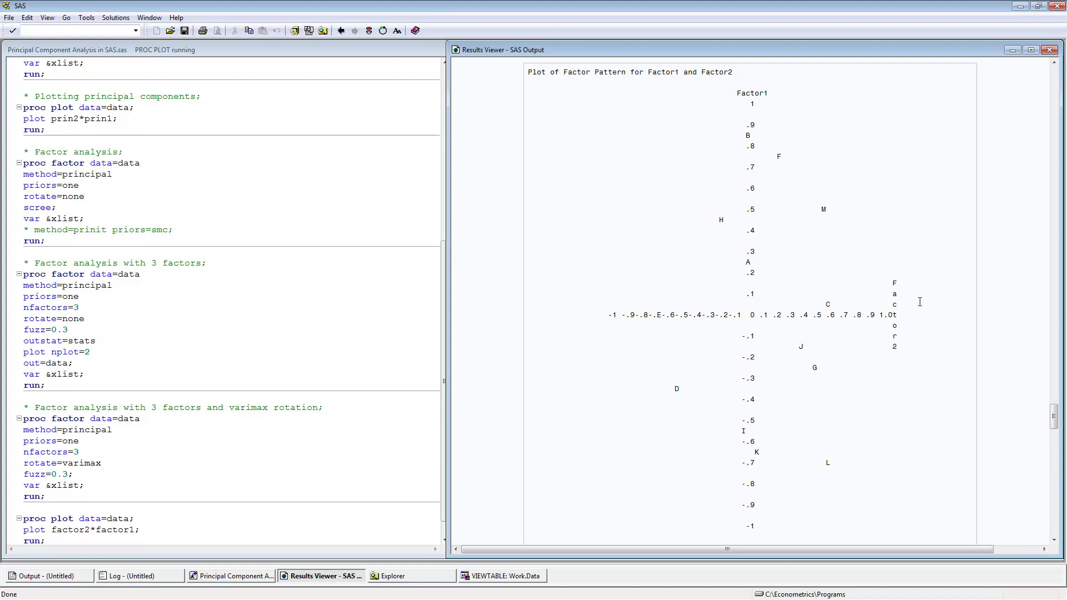
pyautogui.moveTo(1056, 422); pyautogui.dragTo(1058, 427)
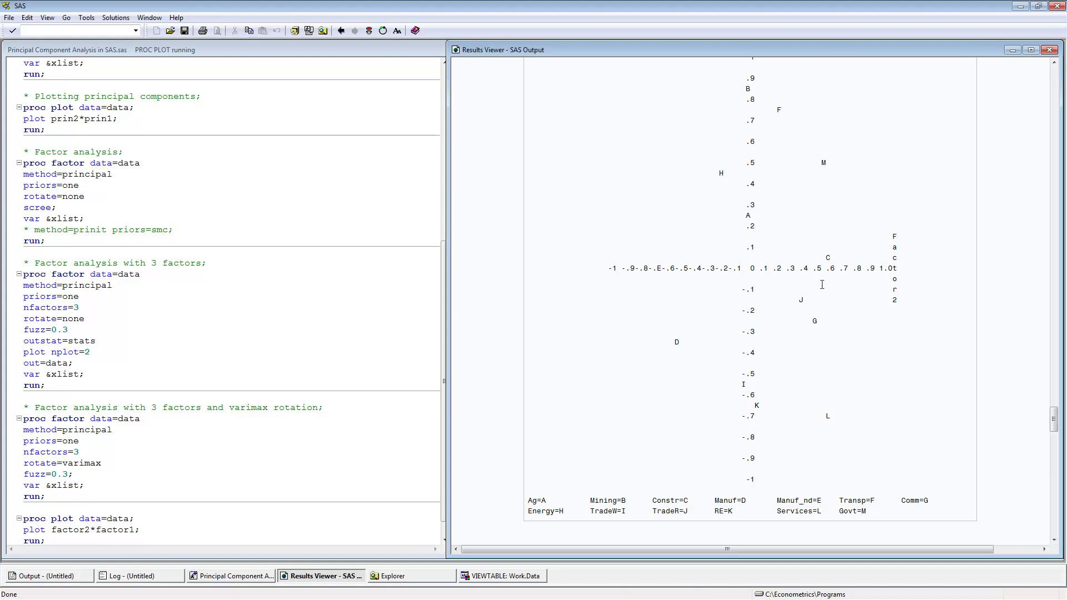
pyautogui.moveTo(1055, 422); pyautogui.dragTo(1047, 365)
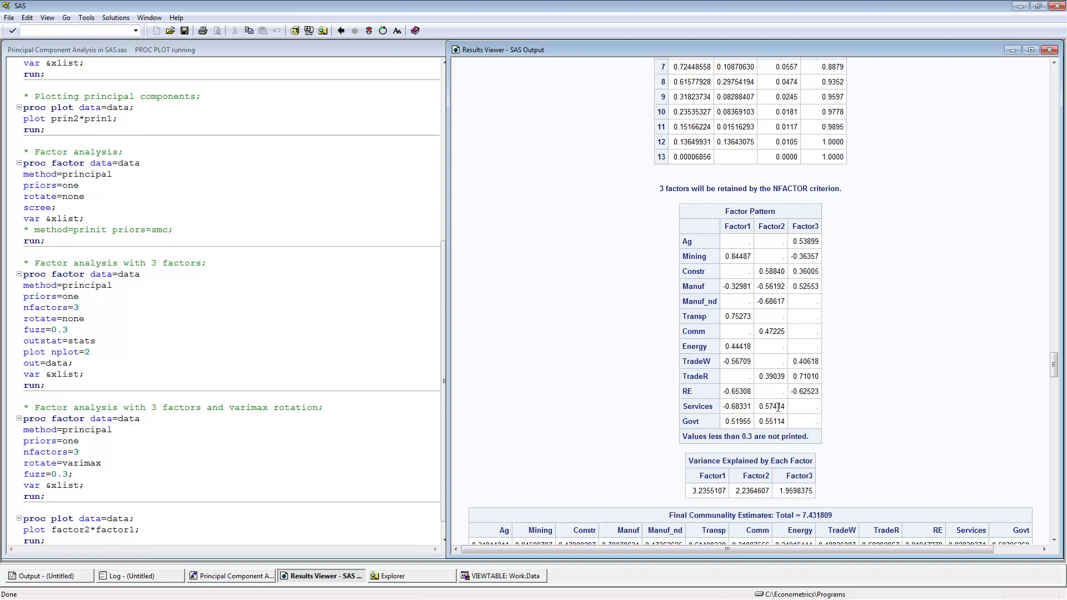
pyautogui.moveTo(1058, 366); pyautogui.dragTo(1056, 420)
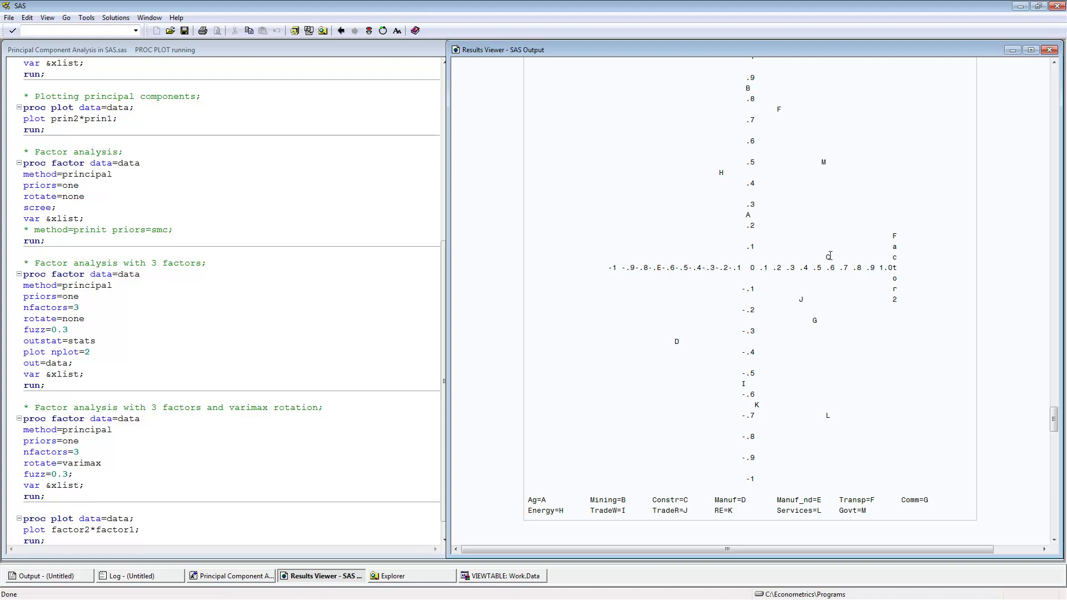
# Step: Bring up the output of the second three-factor analysis and highlight the rotate=varimax option in its code
pyautogui.moveTo(1055, 425); pyautogui.dragTo(1060, 456)
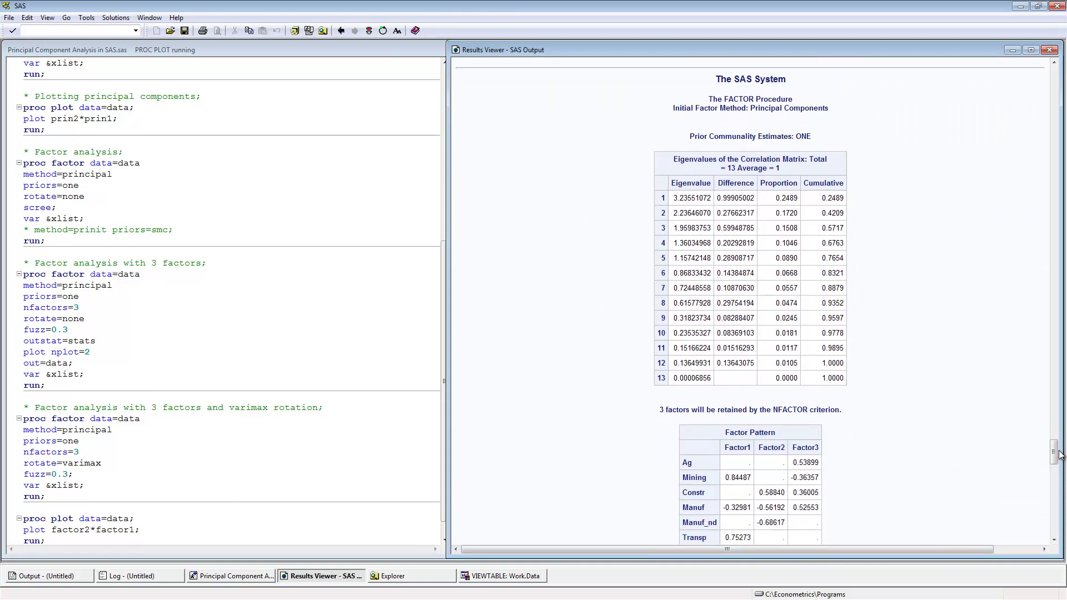
pyautogui.click(276, 483)
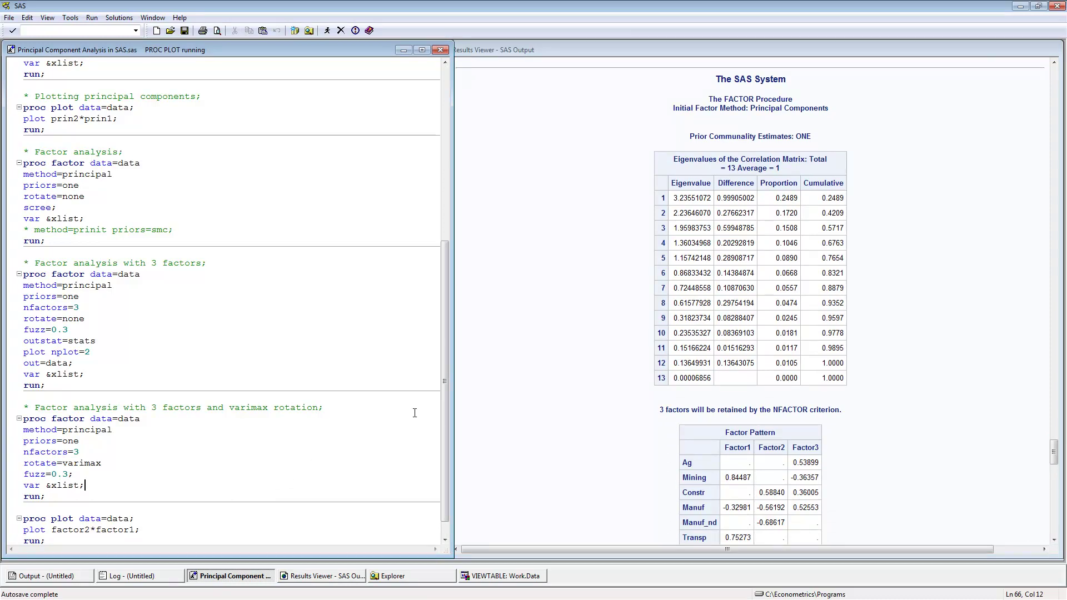
pyautogui.moveTo(443, 408); pyautogui.dragTo(443, 426)
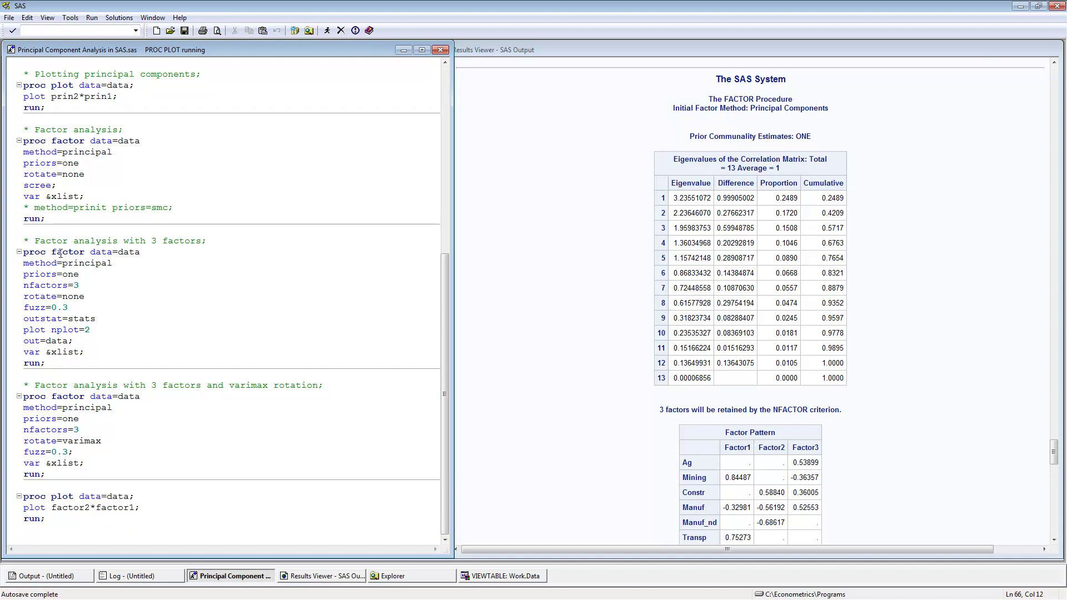
pyautogui.moveTo(104, 443); pyautogui.dragTo(22, 442)
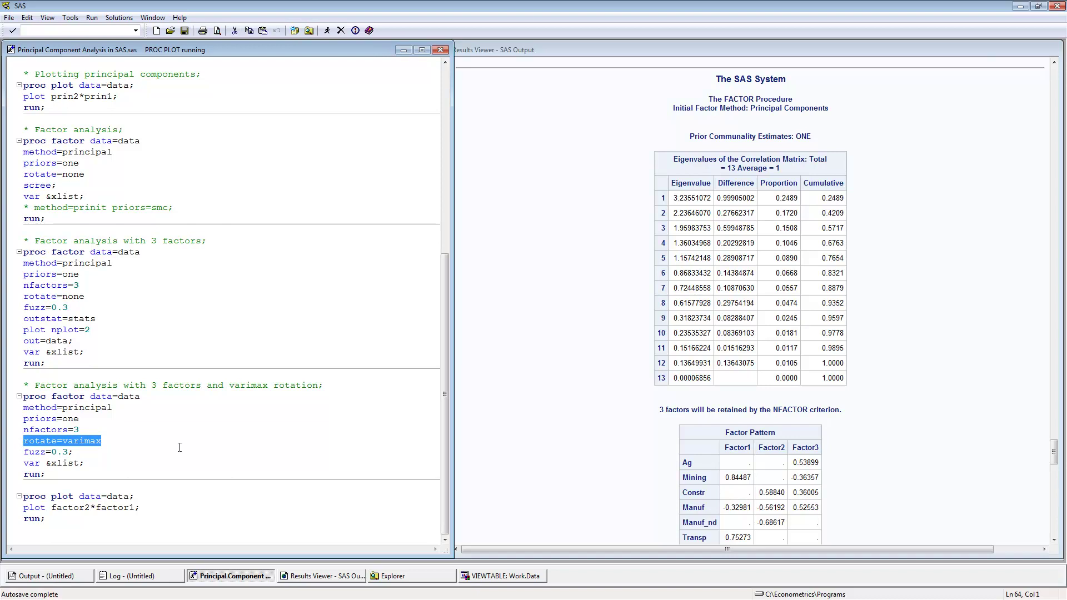
pyautogui.click(91, 293)
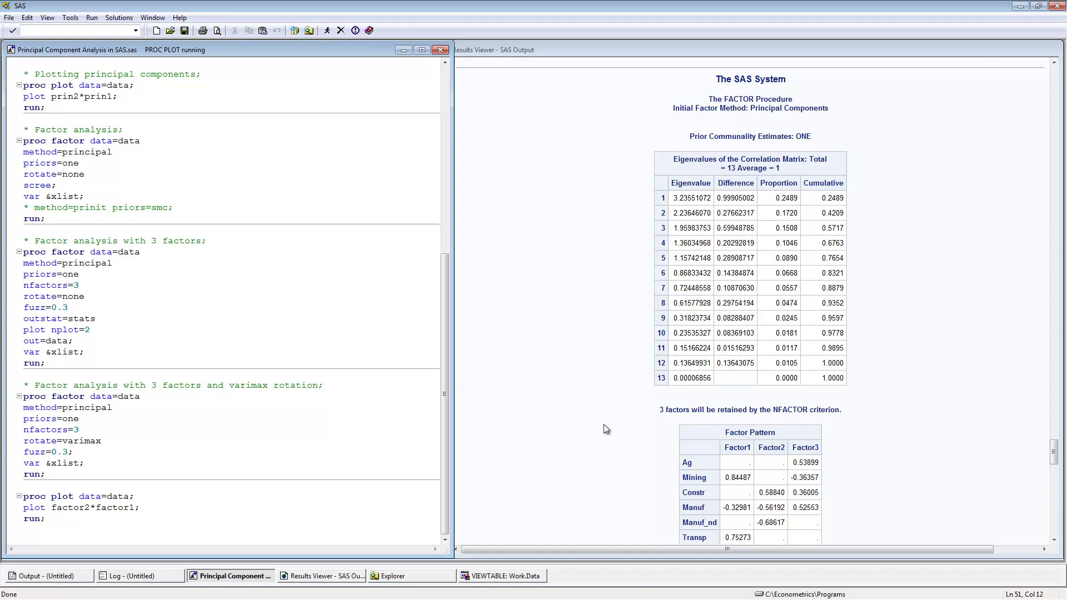
# Step: Review the initial factor pattern, variance explained by each factor and final communality estimates in the varimax analysis output
pyautogui.click(1054, 454)
pyautogui.scroll(-5, 1054, 454)
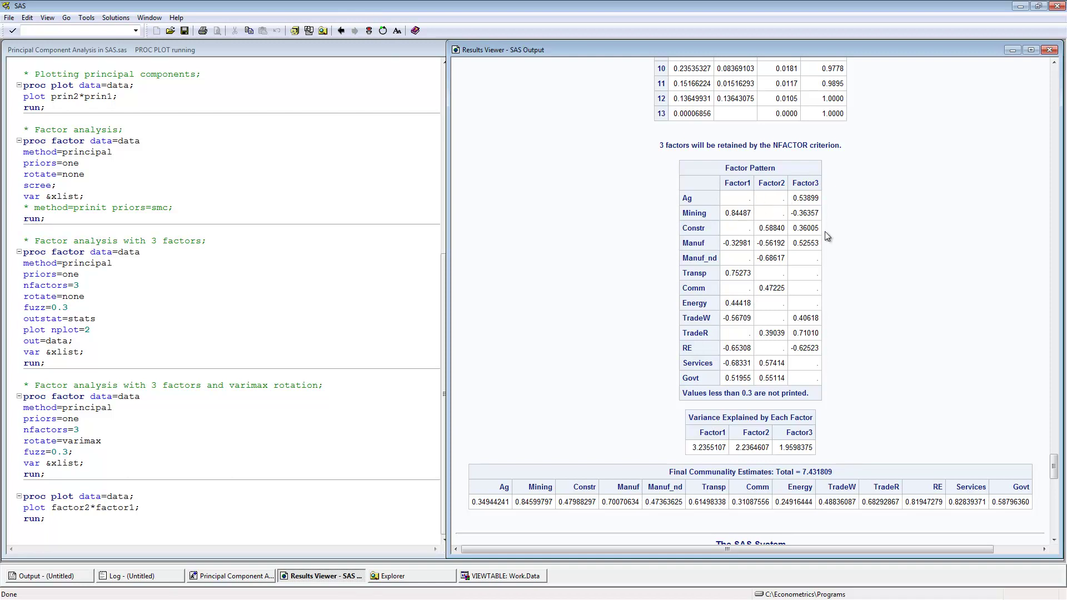
# Step: Revisit the unrotated Factor1 and Factor2 pattern plot, and examine the Factor2*Factor1 score plot at the end of the output
pyautogui.moveTo(1056, 455); pyautogui.dragTo(1043, 416)
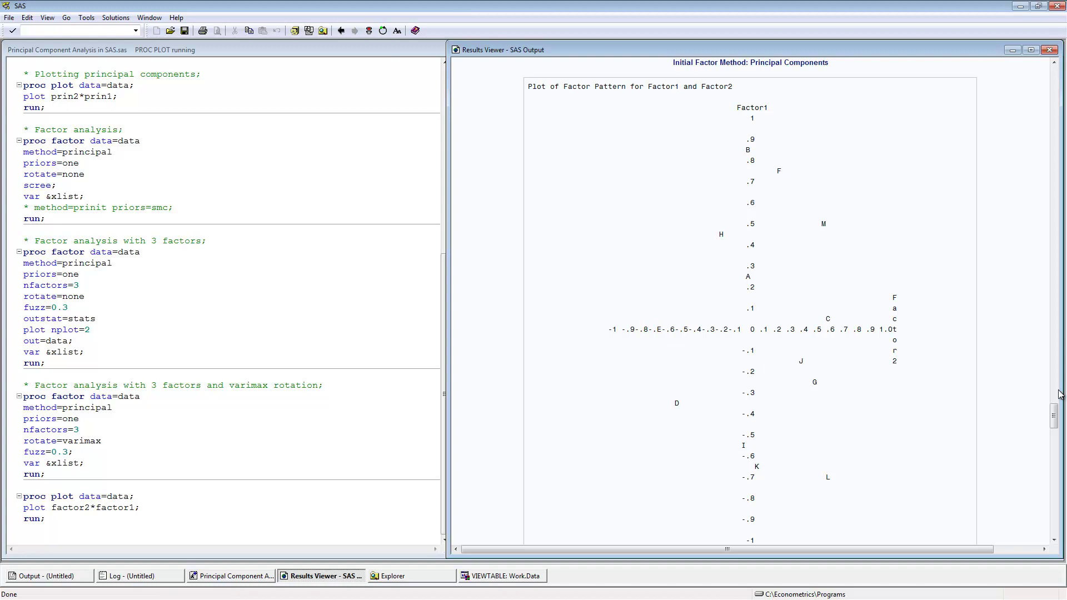
pyautogui.moveTo(1054, 407); pyautogui.dragTo(1066, 515)
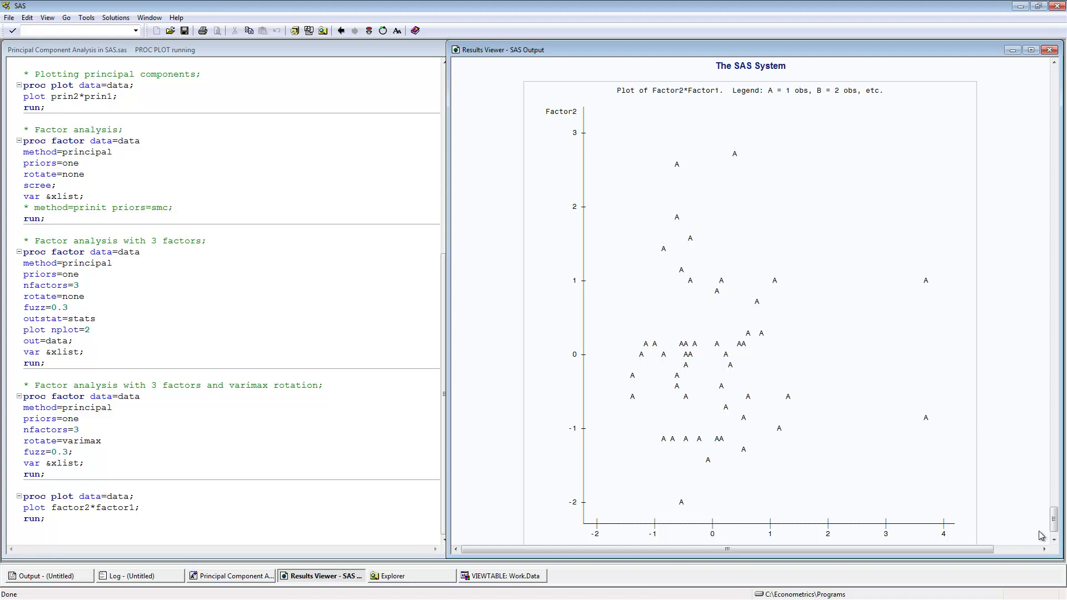
pyautogui.click(1054, 539)
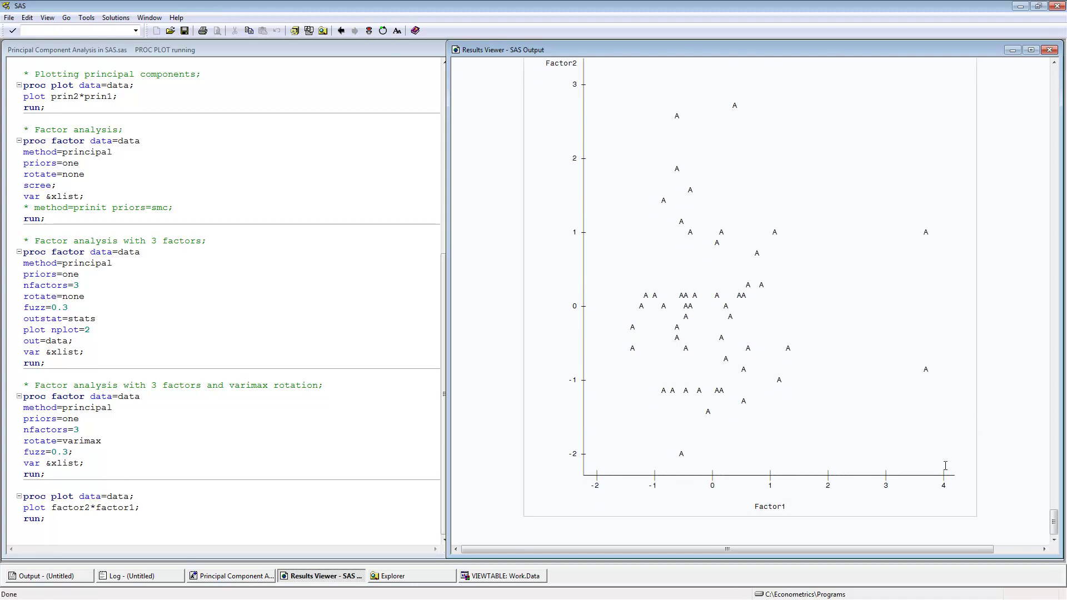